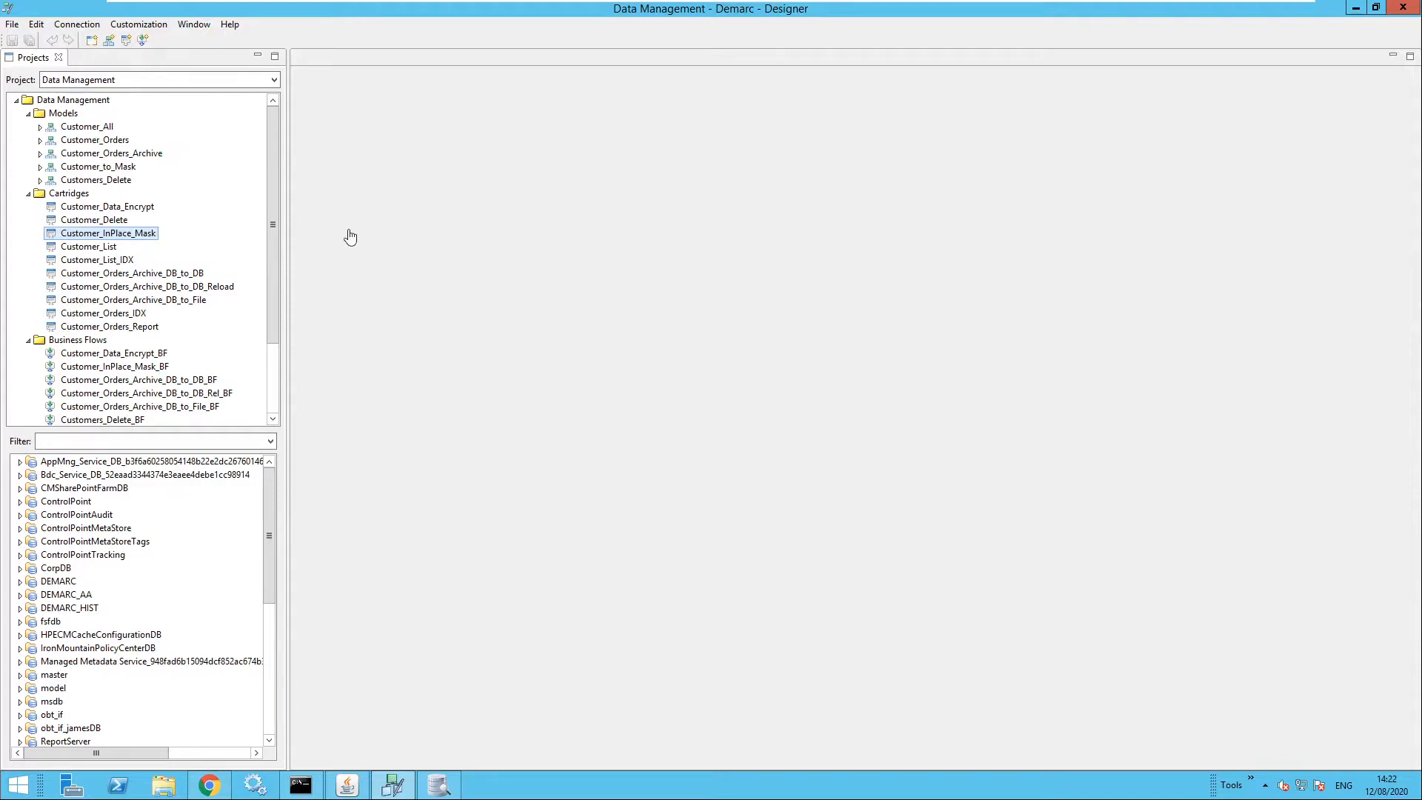
# Open the Customer_InPlace_Mask cartridge and inspect its linked Customer_to_Mask model, then close the model.
pyautogui.doubleClick(115, 234)
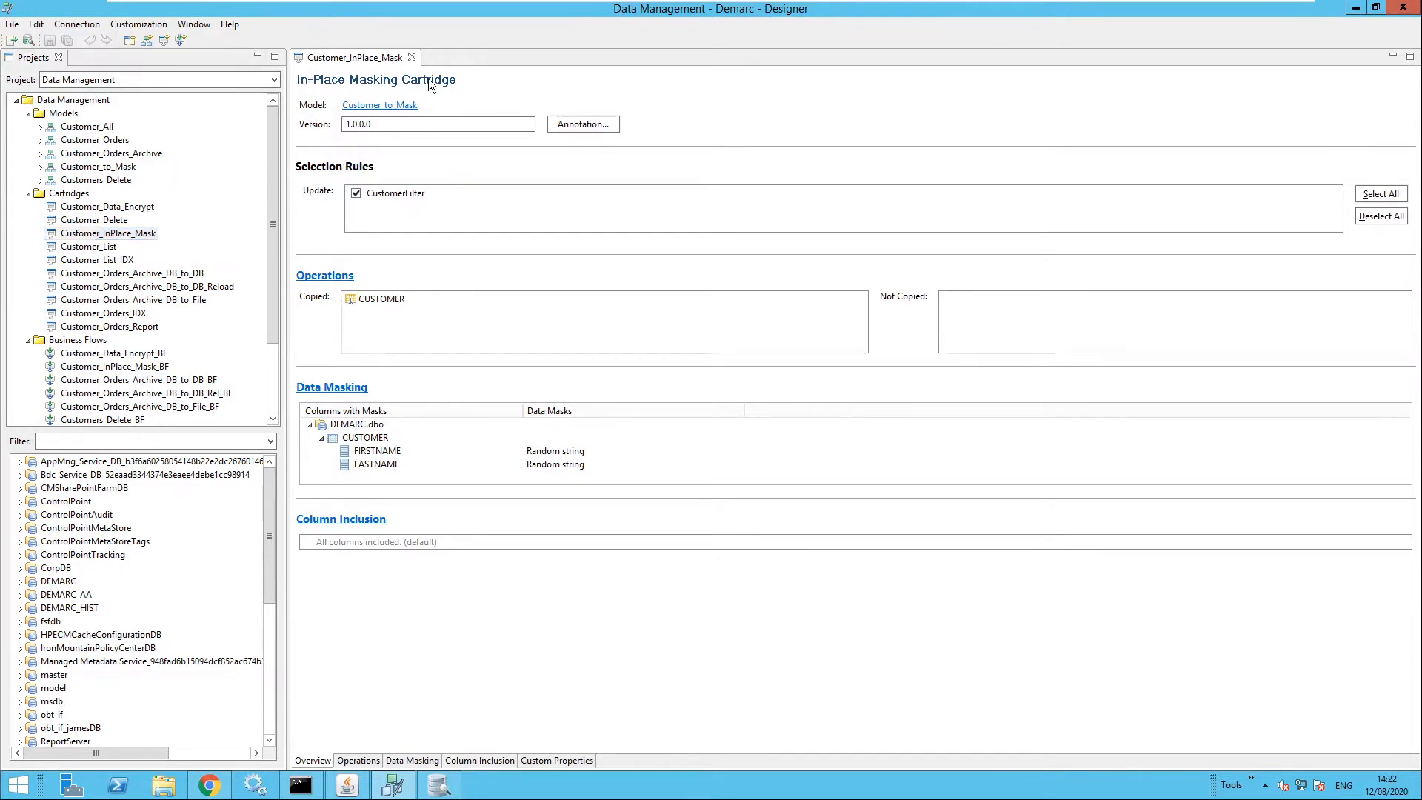
pyautogui.click(392, 108)
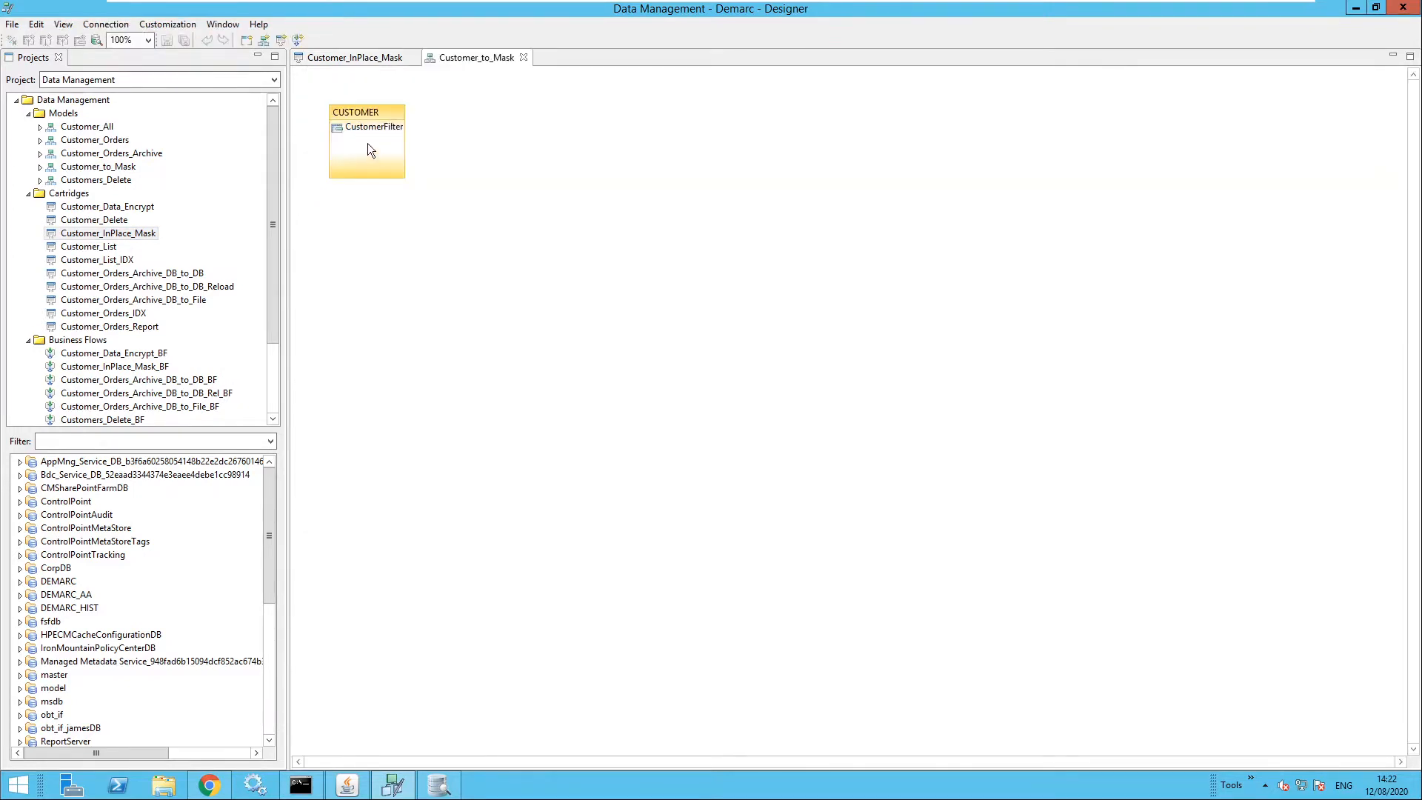
pyautogui.click(524, 58)
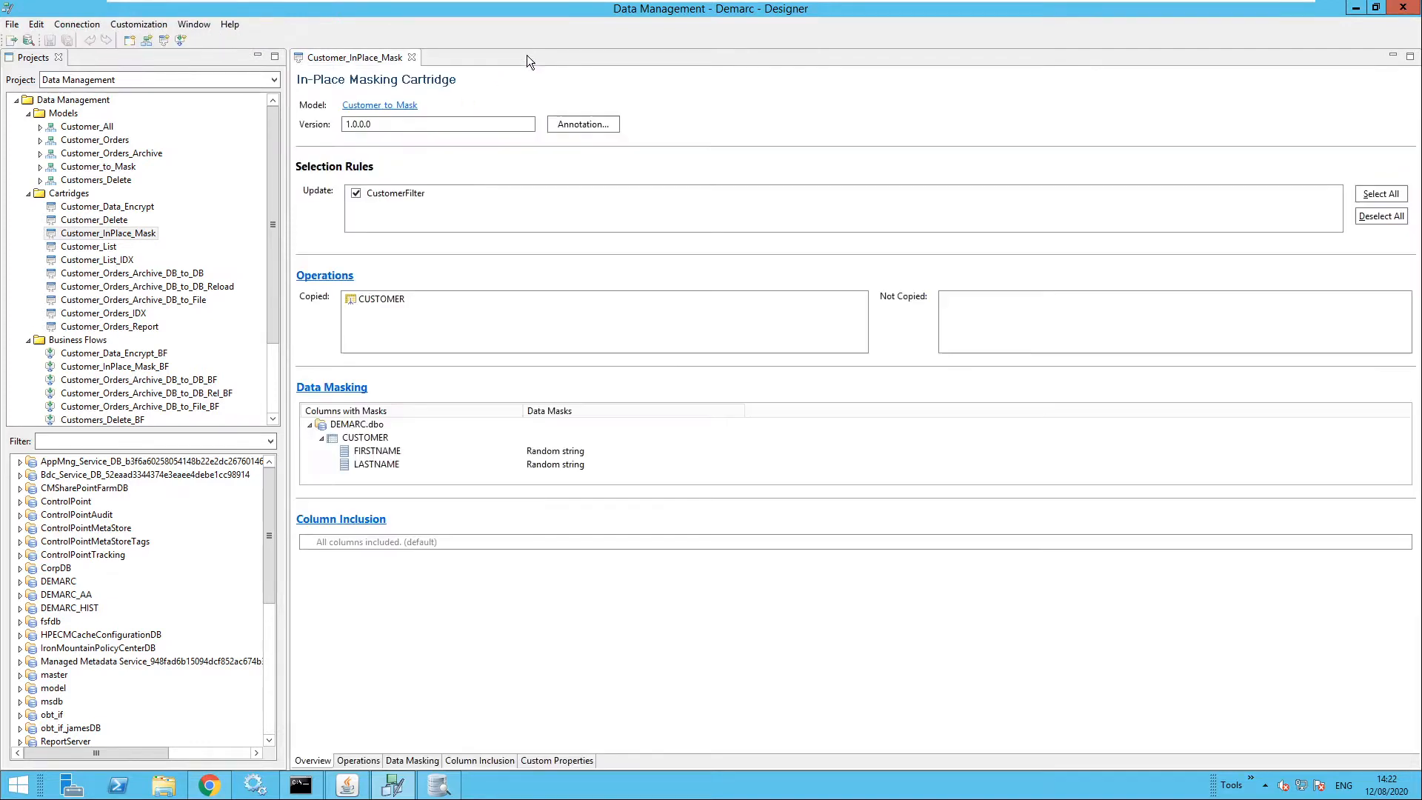
# Review the data masks assigned to the LASTNAME and FIRSTNAME columns of the CUSTOMER table in the cartridge.
pyautogui.click(426, 762)
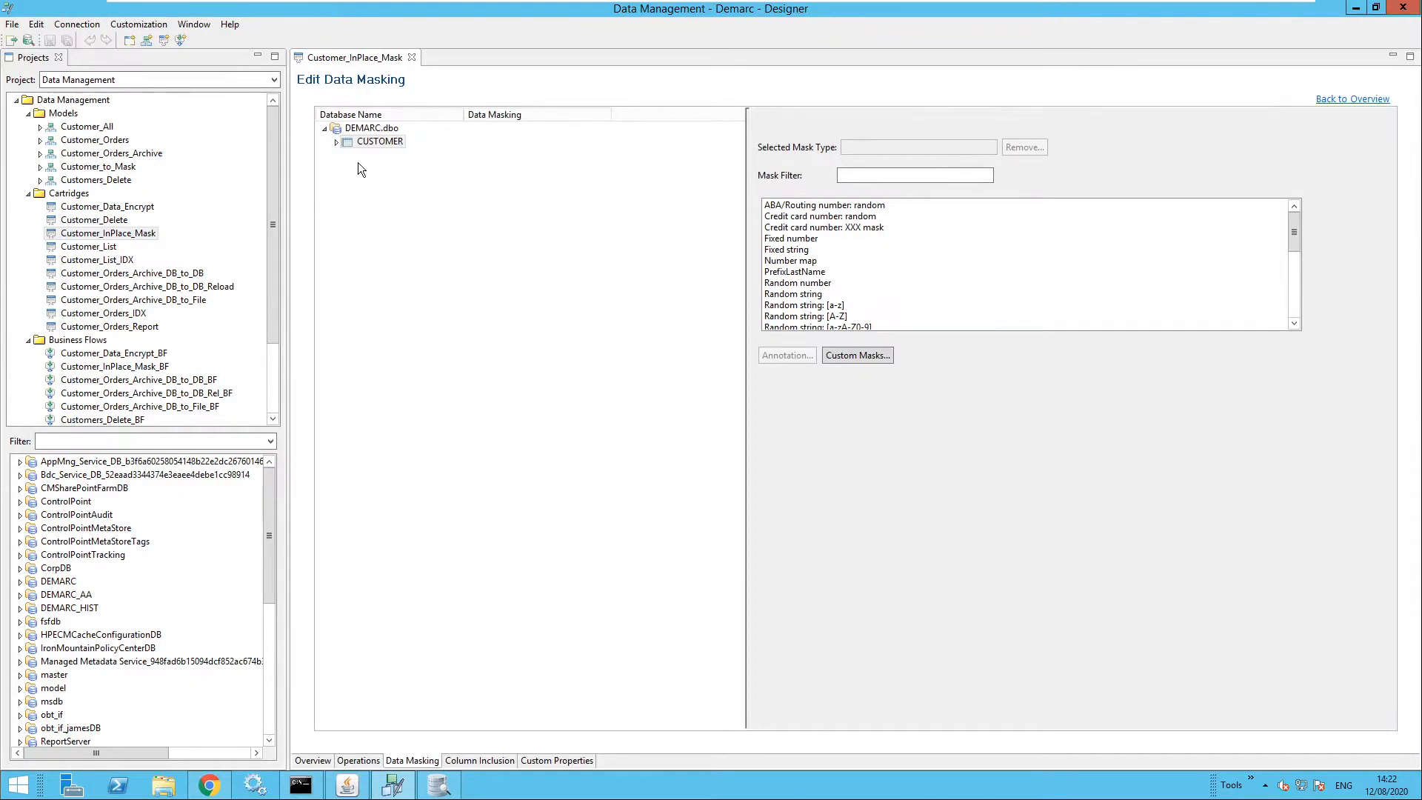
pyautogui.click(336, 143)
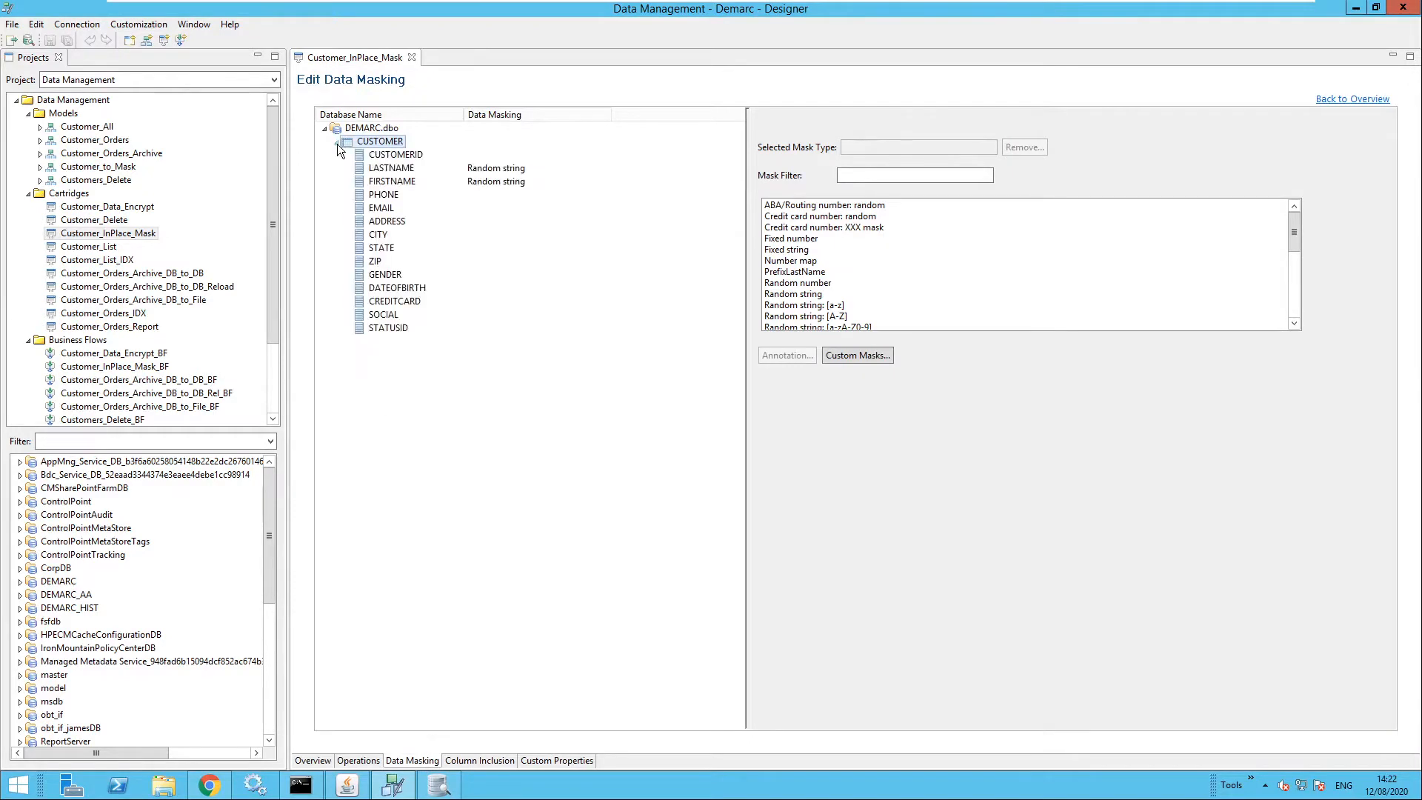
pyautogui.click(391, 169)
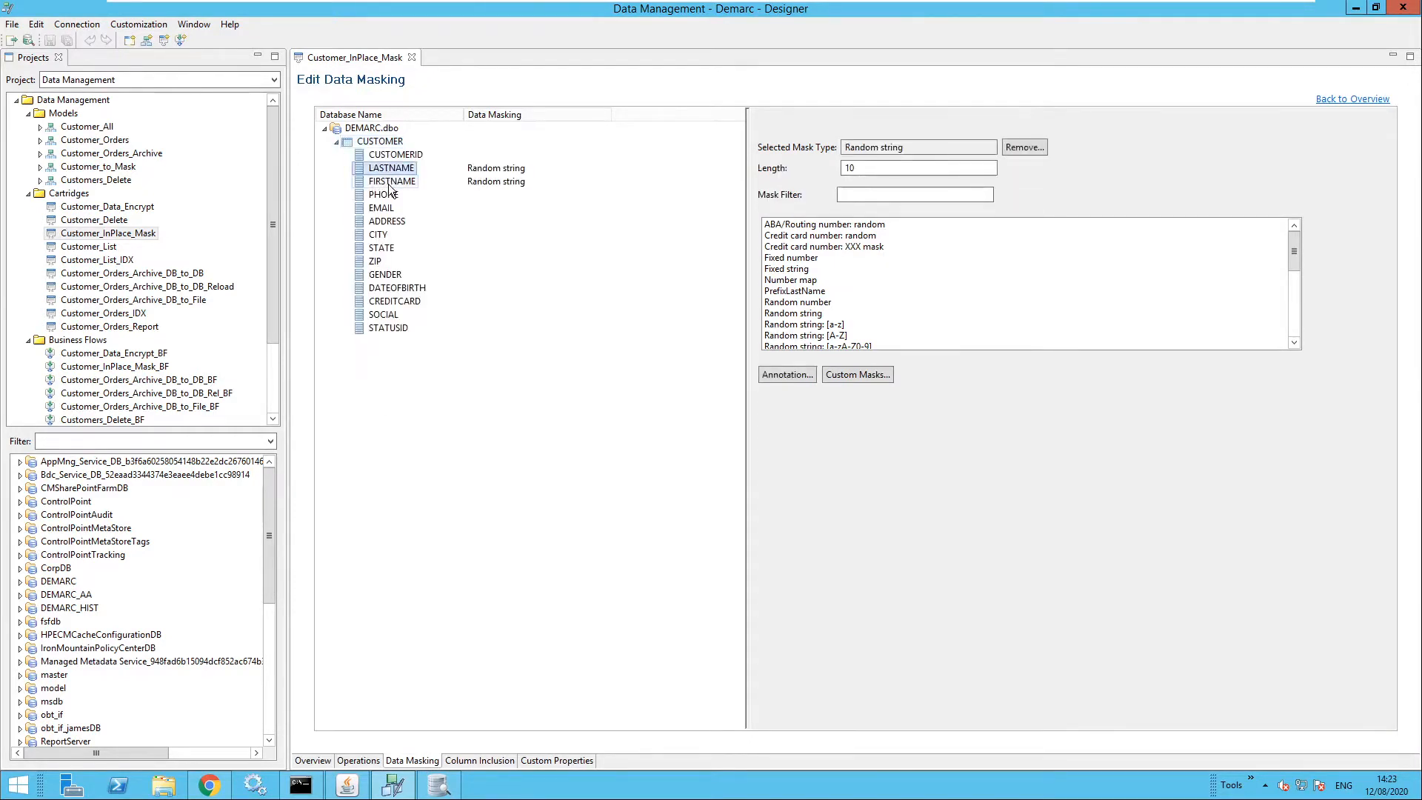
pyautogui.click(390, 186)
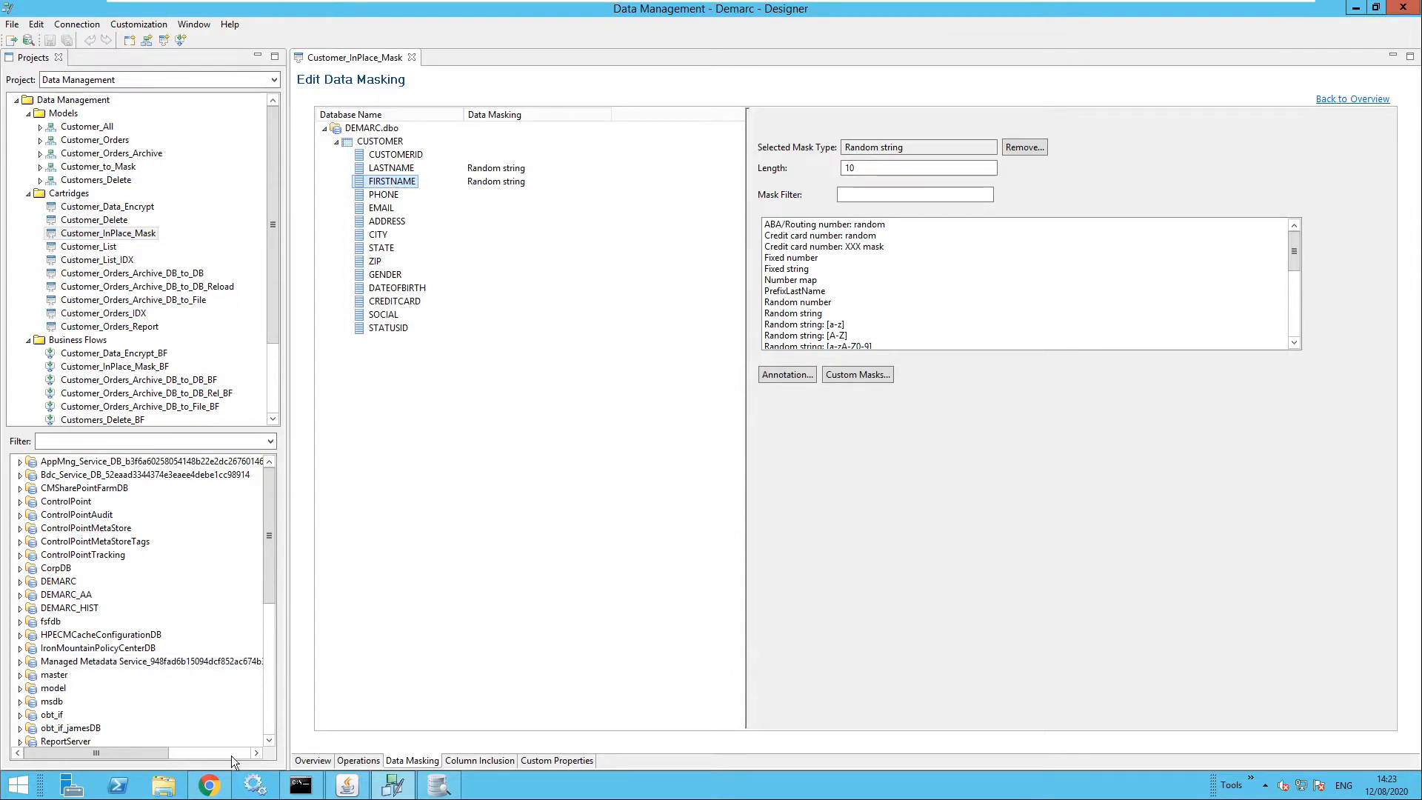
# Switch to the Structured Data Manager web console in Chrome and check the third customer's first and last name in the Customer_List query details.
pyautogui.click(211, 792)
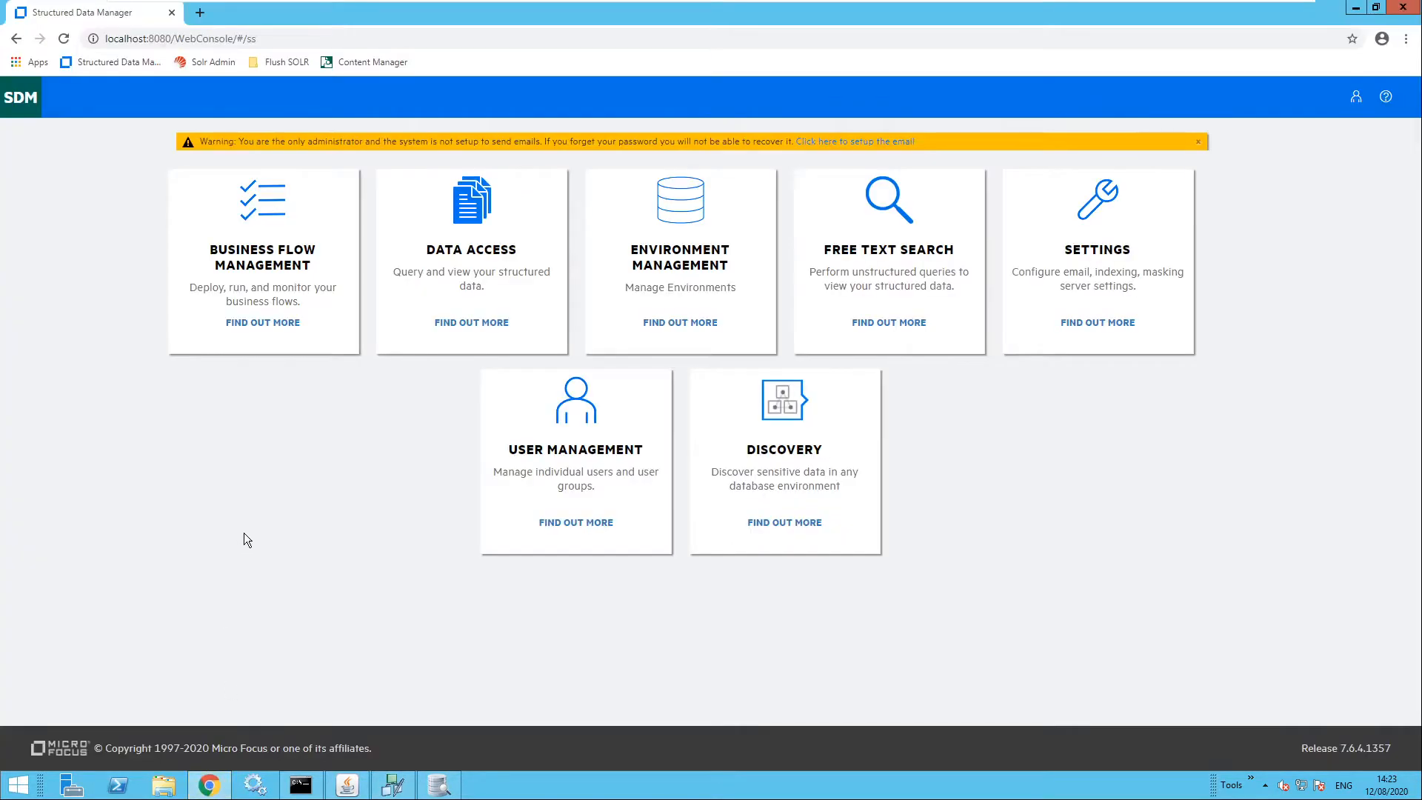
pyautogui.click(475, 212)
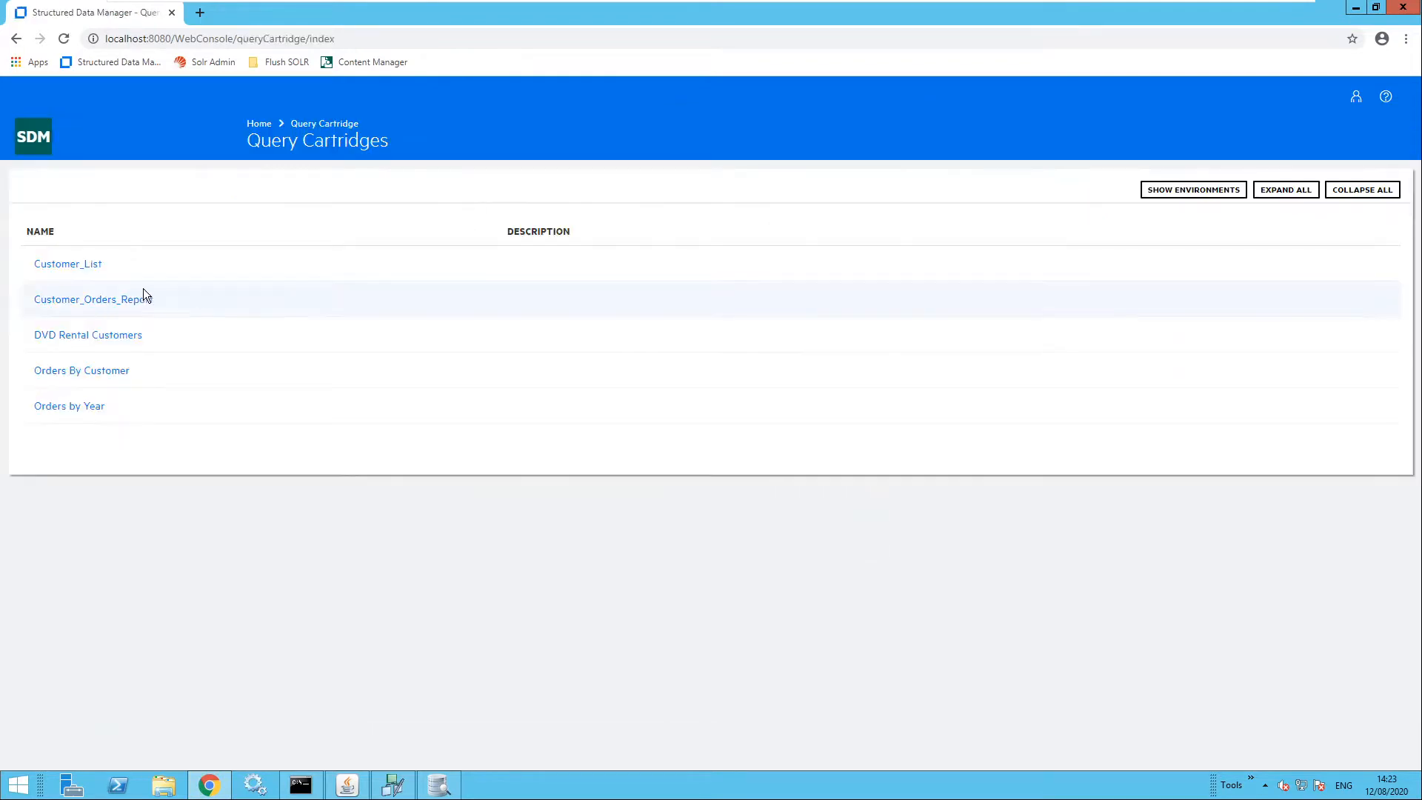
pyautogui.click(71, 270)
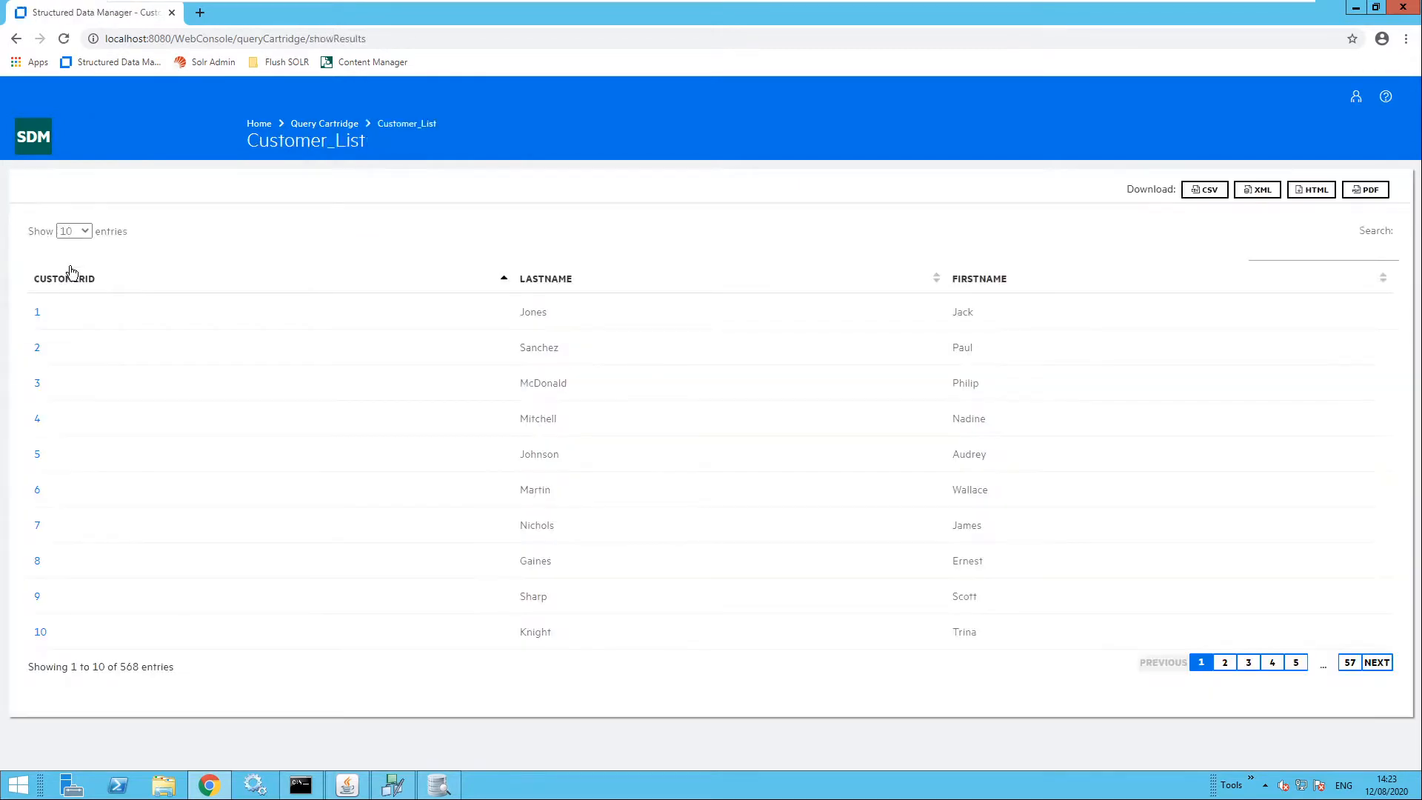
pyautogui.click(37, 384)
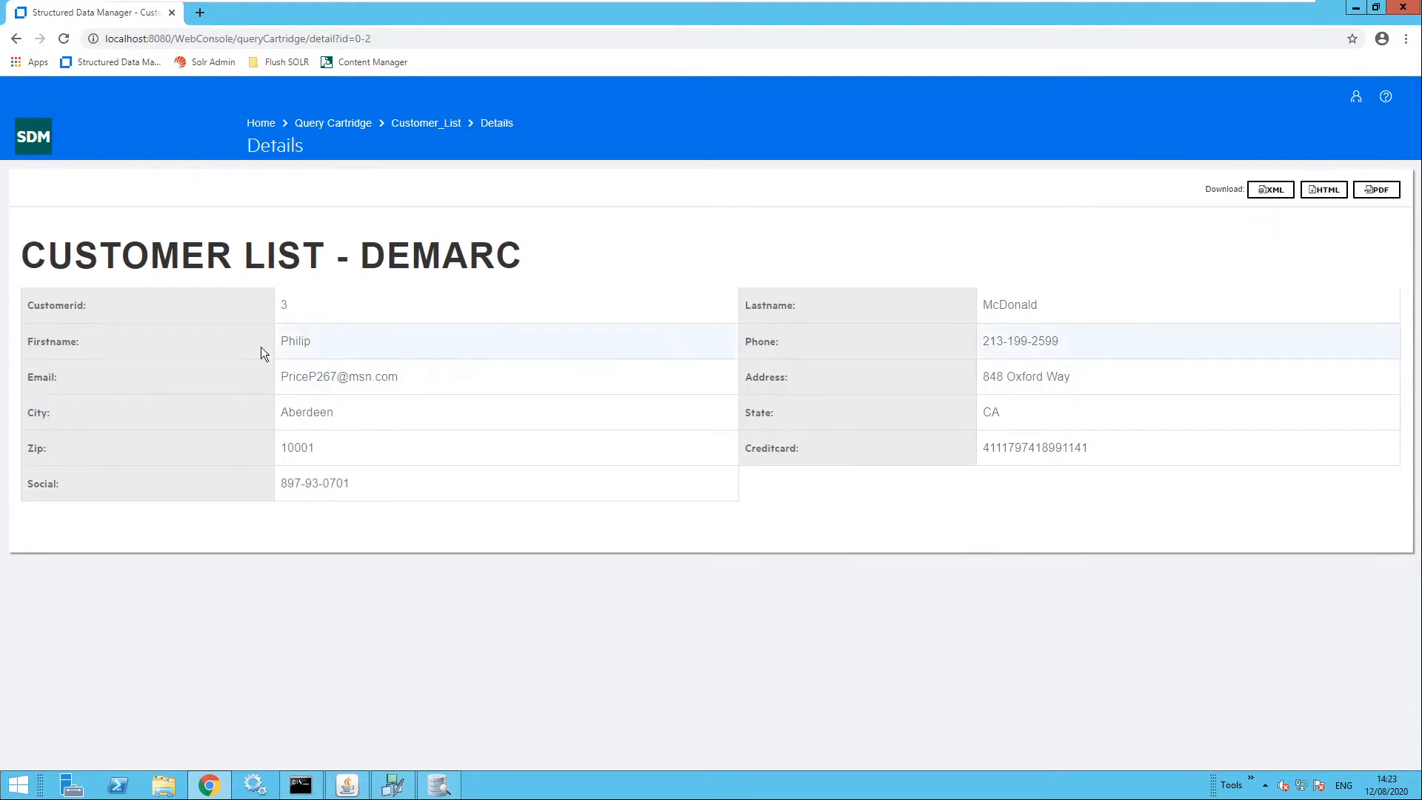
pyautogui.doubleClick(1009, 304)
pyautogui.doubleClick(296, 341)
# Open the launch page for the Customer_InPlace_Mask_BF business flow in Business Flow Management.
pyautogui.click(41, 147)
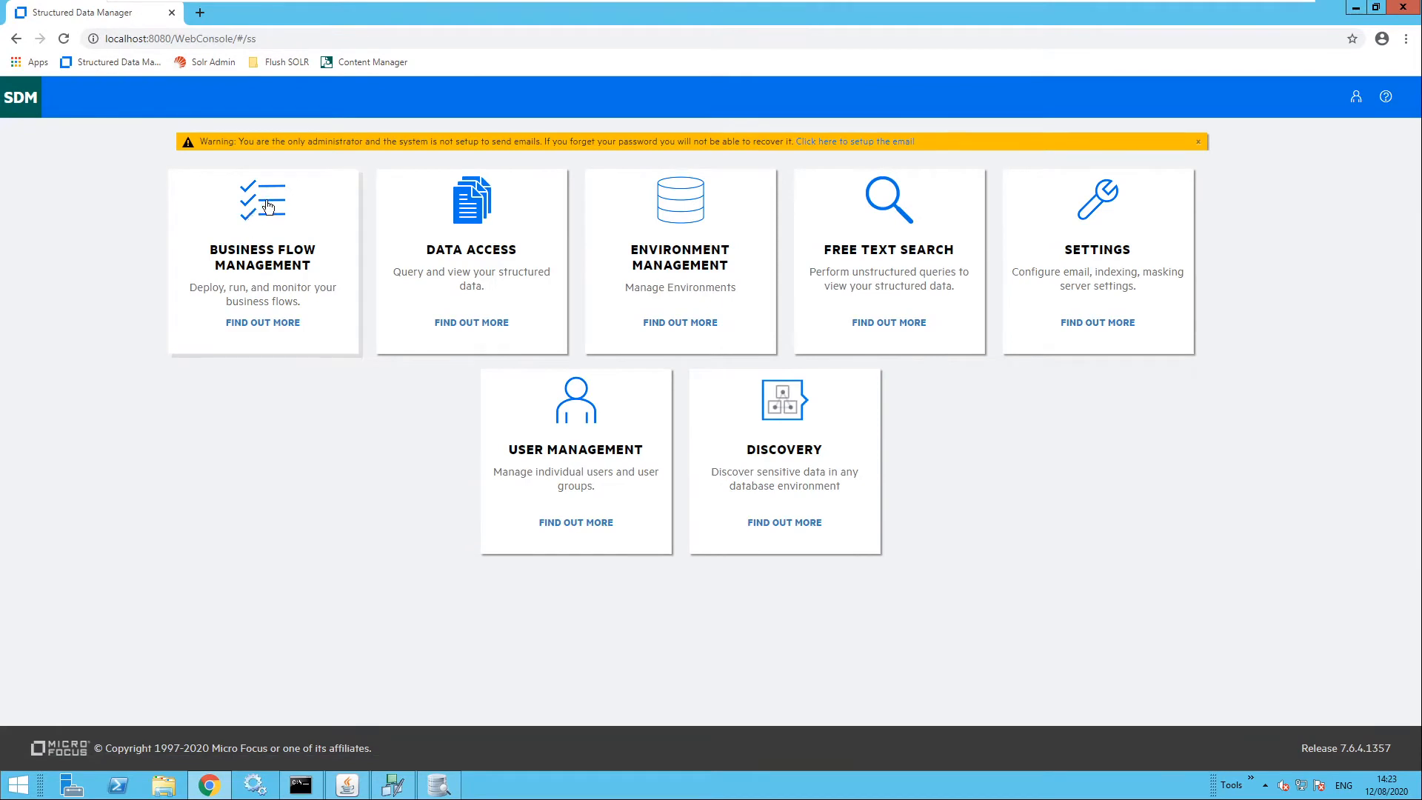
pyautogui.click(269, 200)
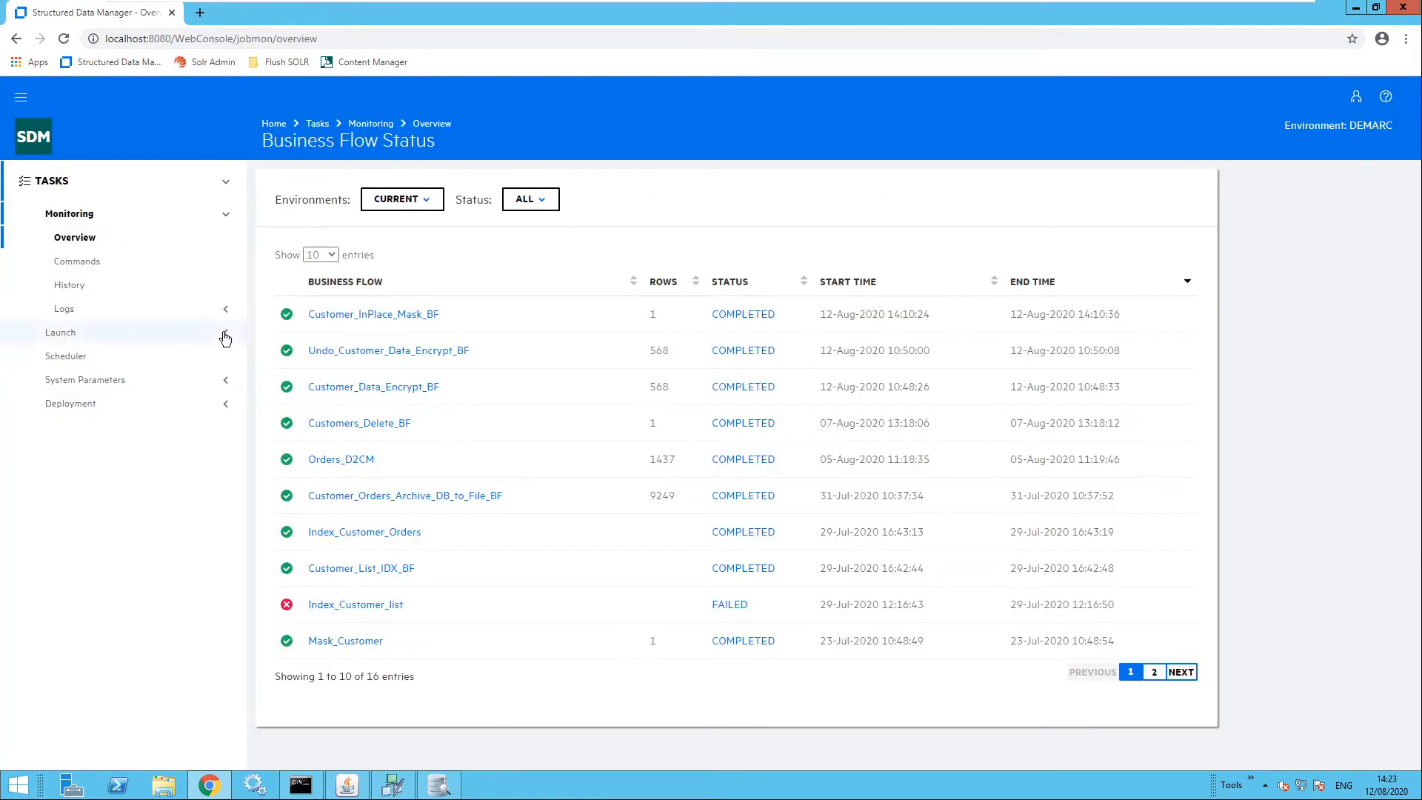
pyautogui.click(224, 335)
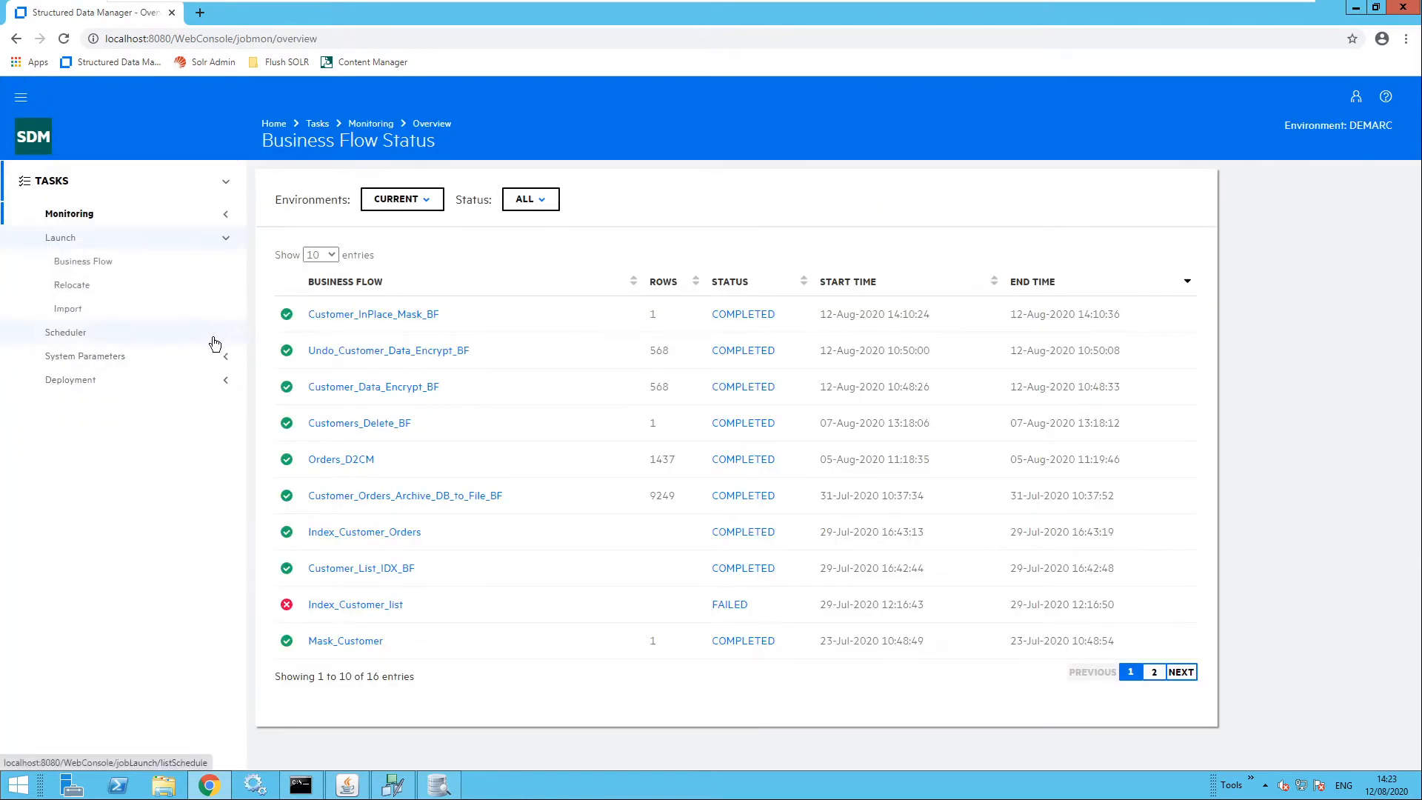
pyautogui.click(97, 268)
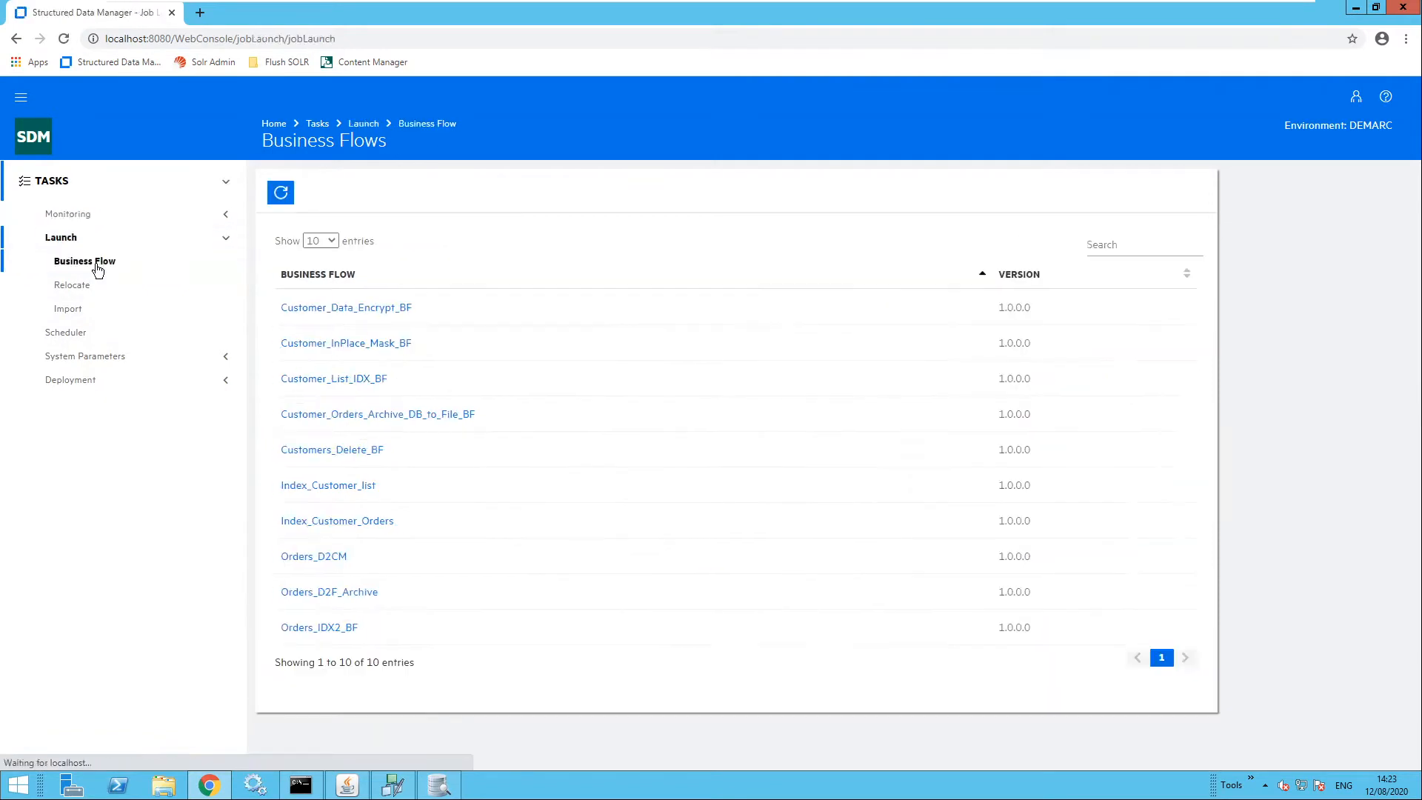
pyautogui.click(339, 344)
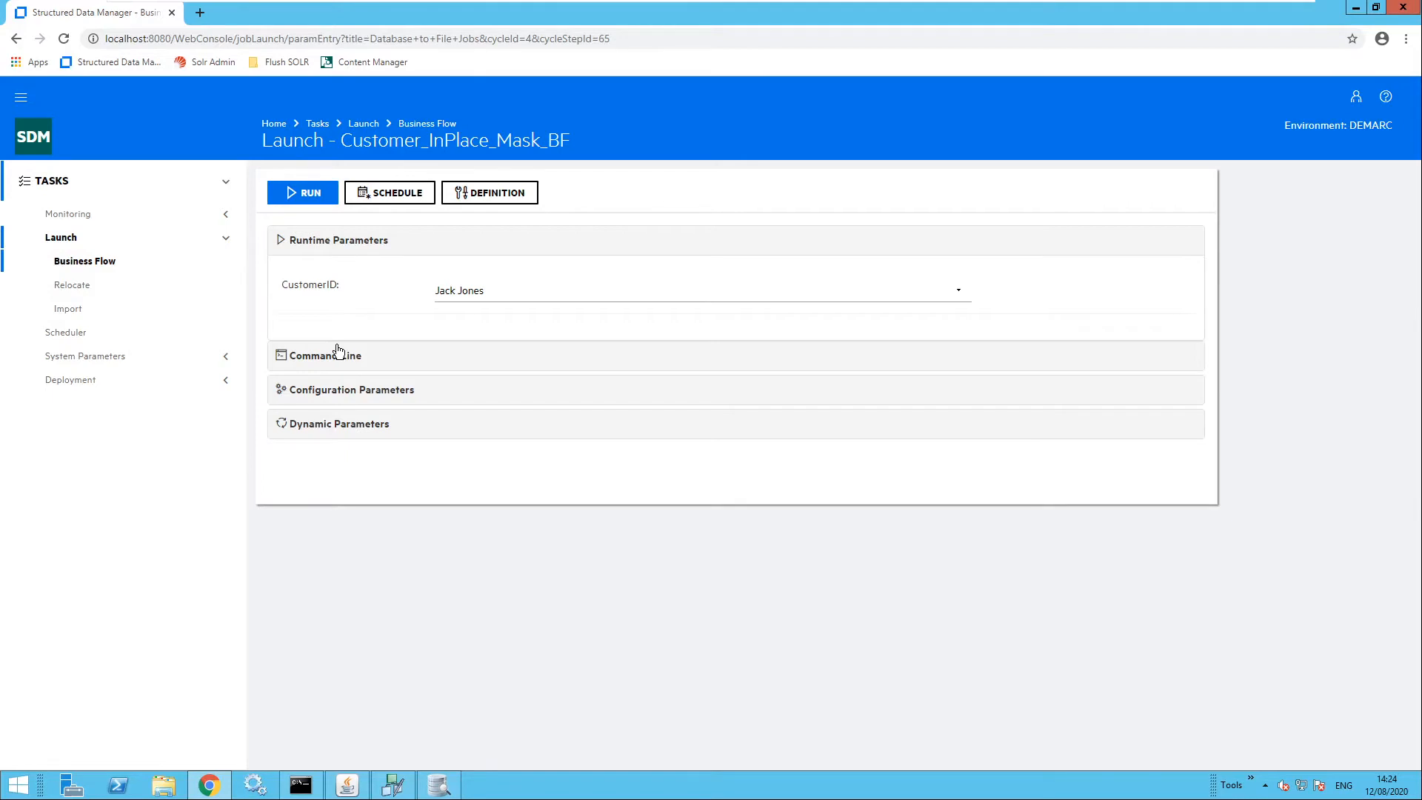
# Run the business flow with the third listed customer as the CustomerID runtime parameter, and refresh its command log.
pyautogui.click(507, 293)
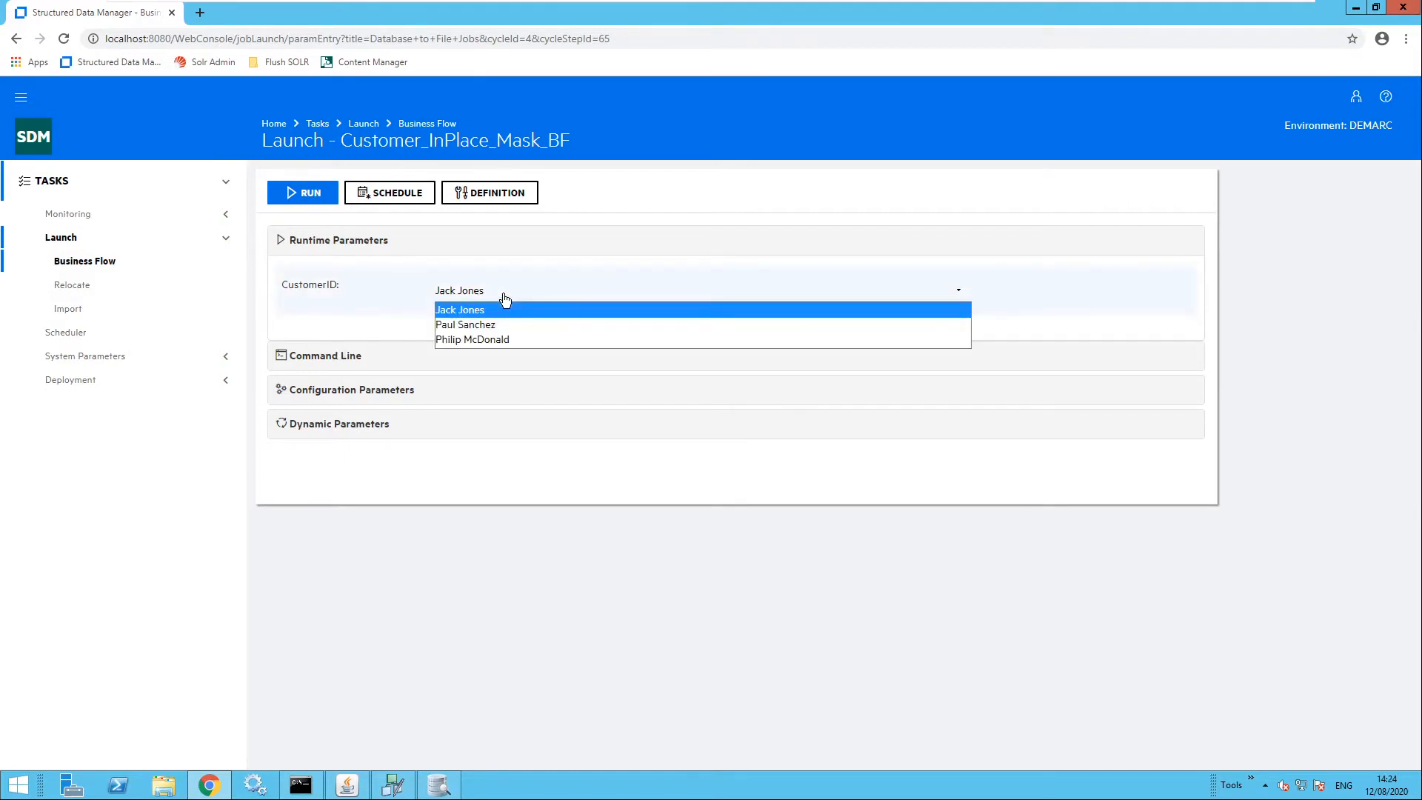
pyautogui.click(490, 341)
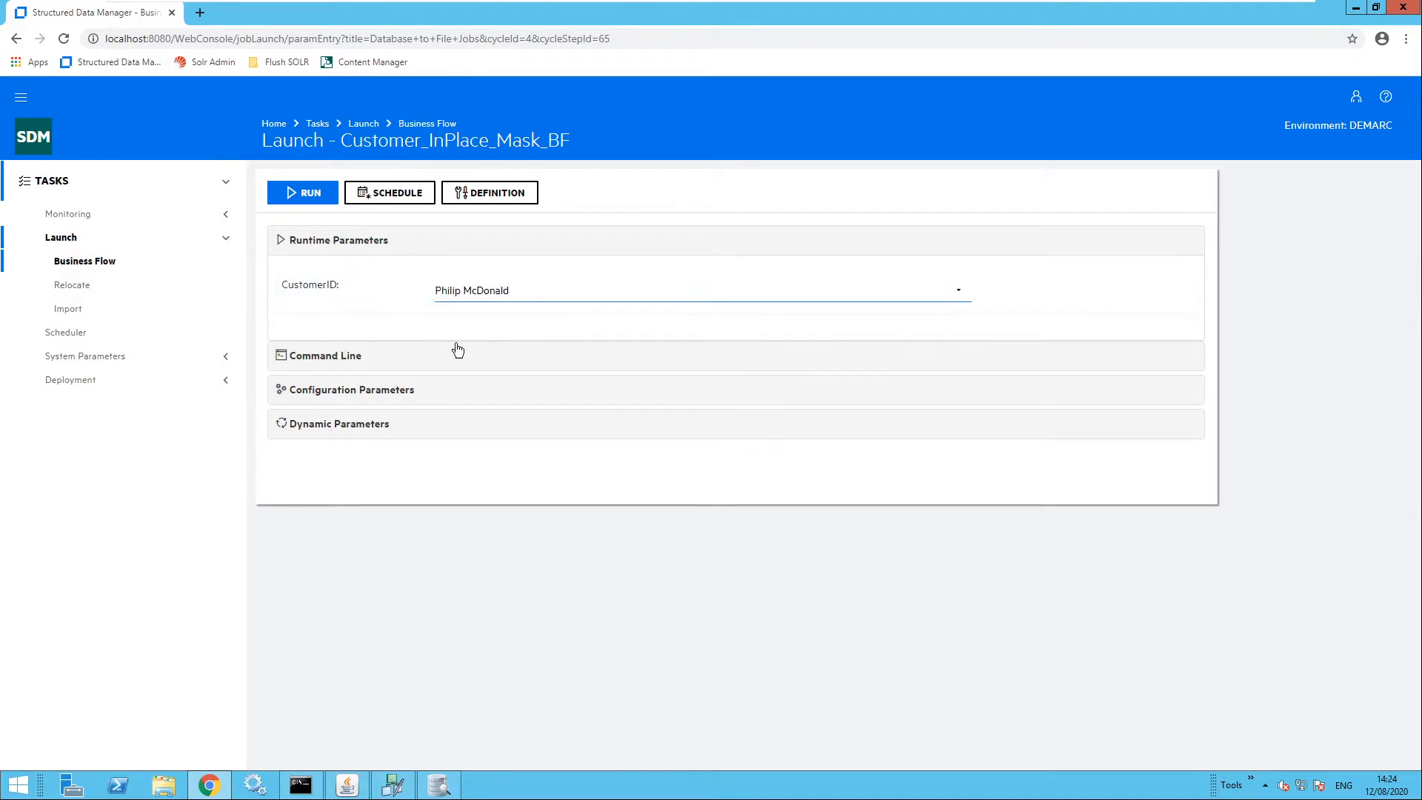
pyautogui.click(314, 201)
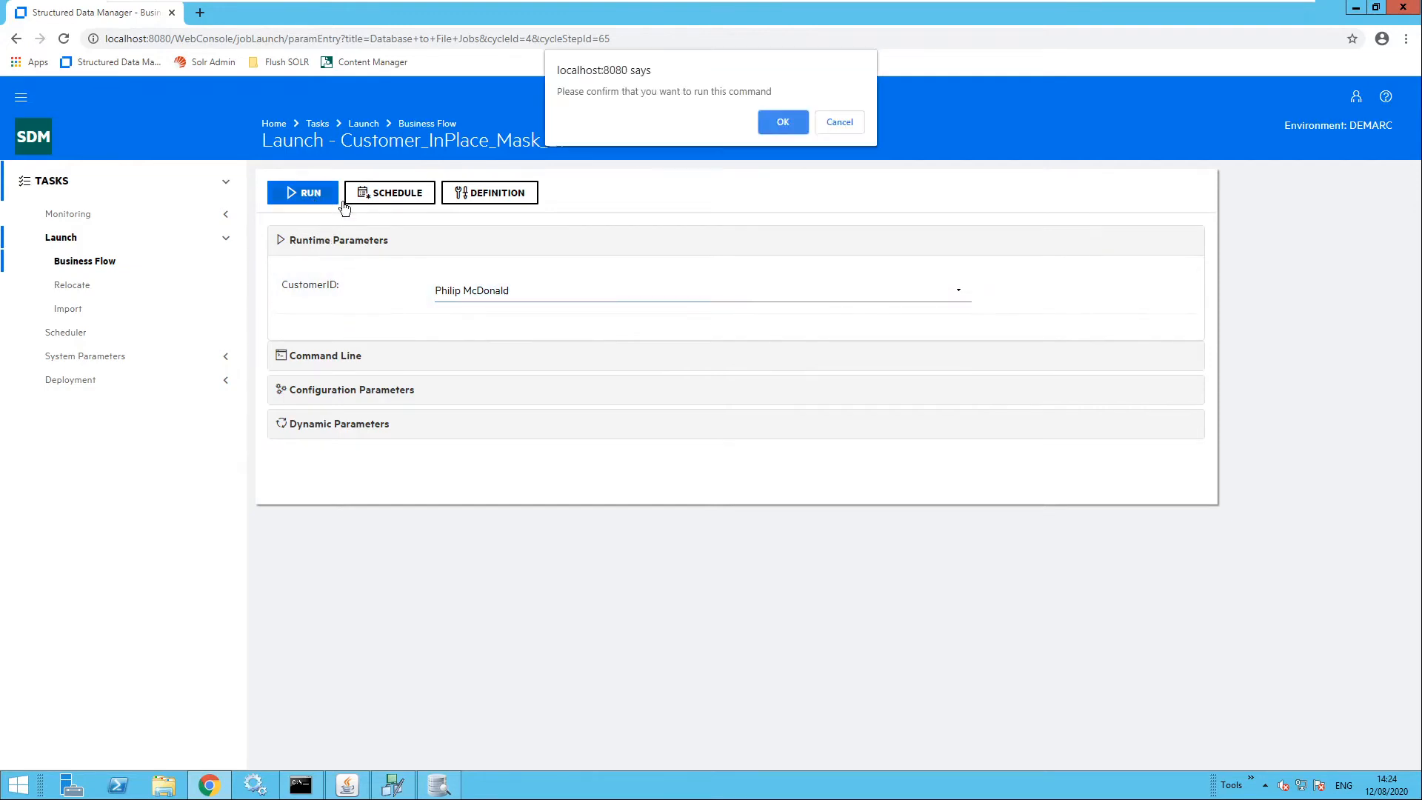
pyautogui.click(776, 127)
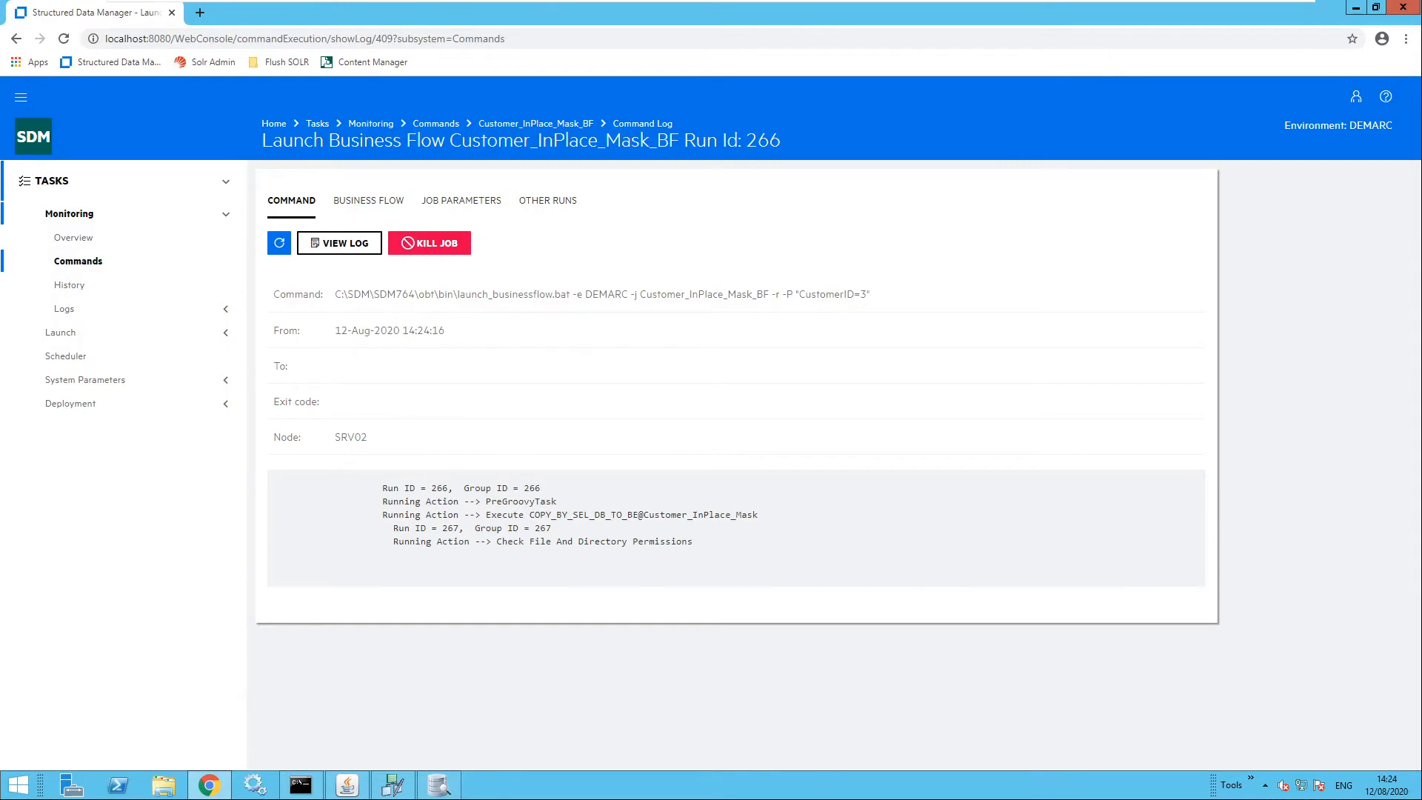
pyautogui.press('F5')
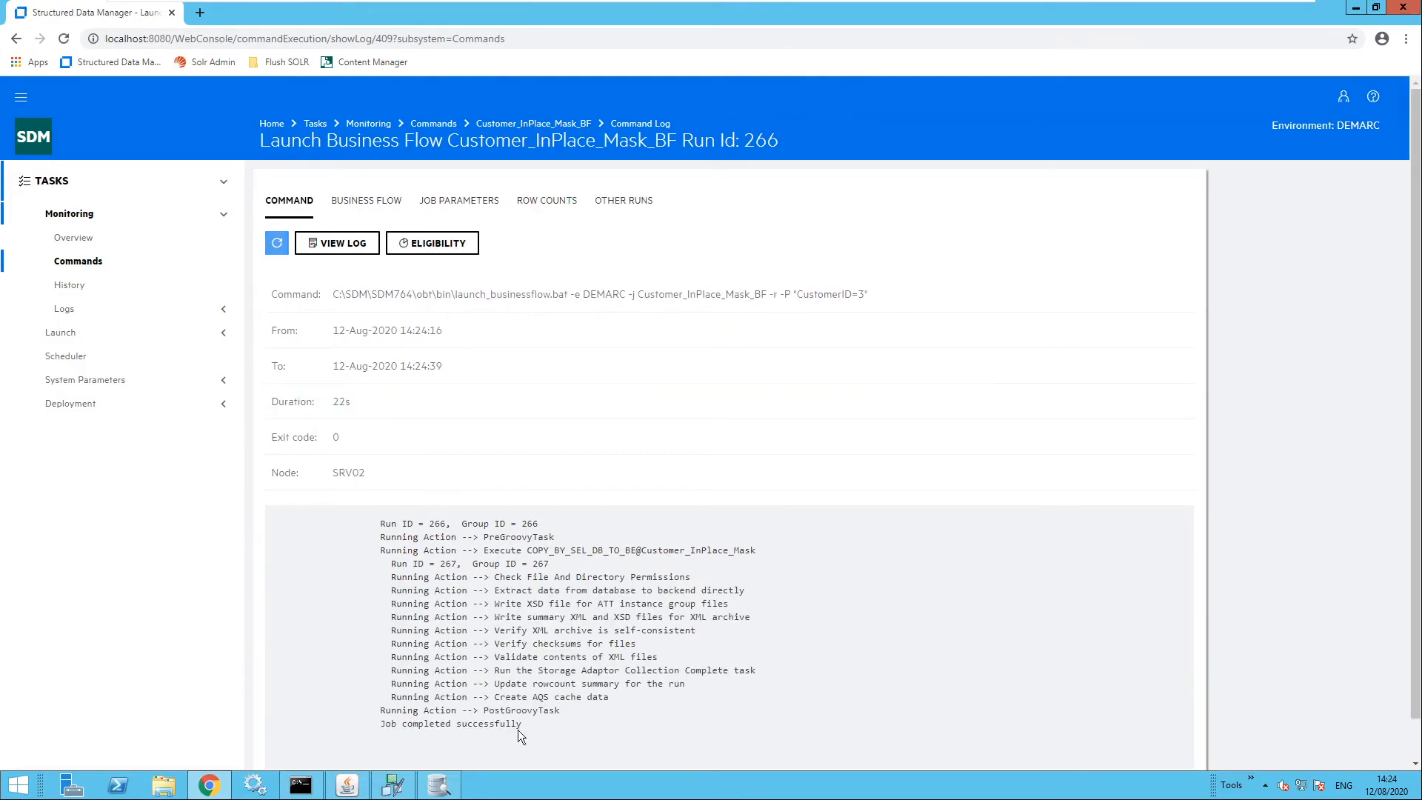
# Reopen the Customer_List query from Data Access and examine the third customer's first and last name in the list and details.
pyautogui.click(42, 142)
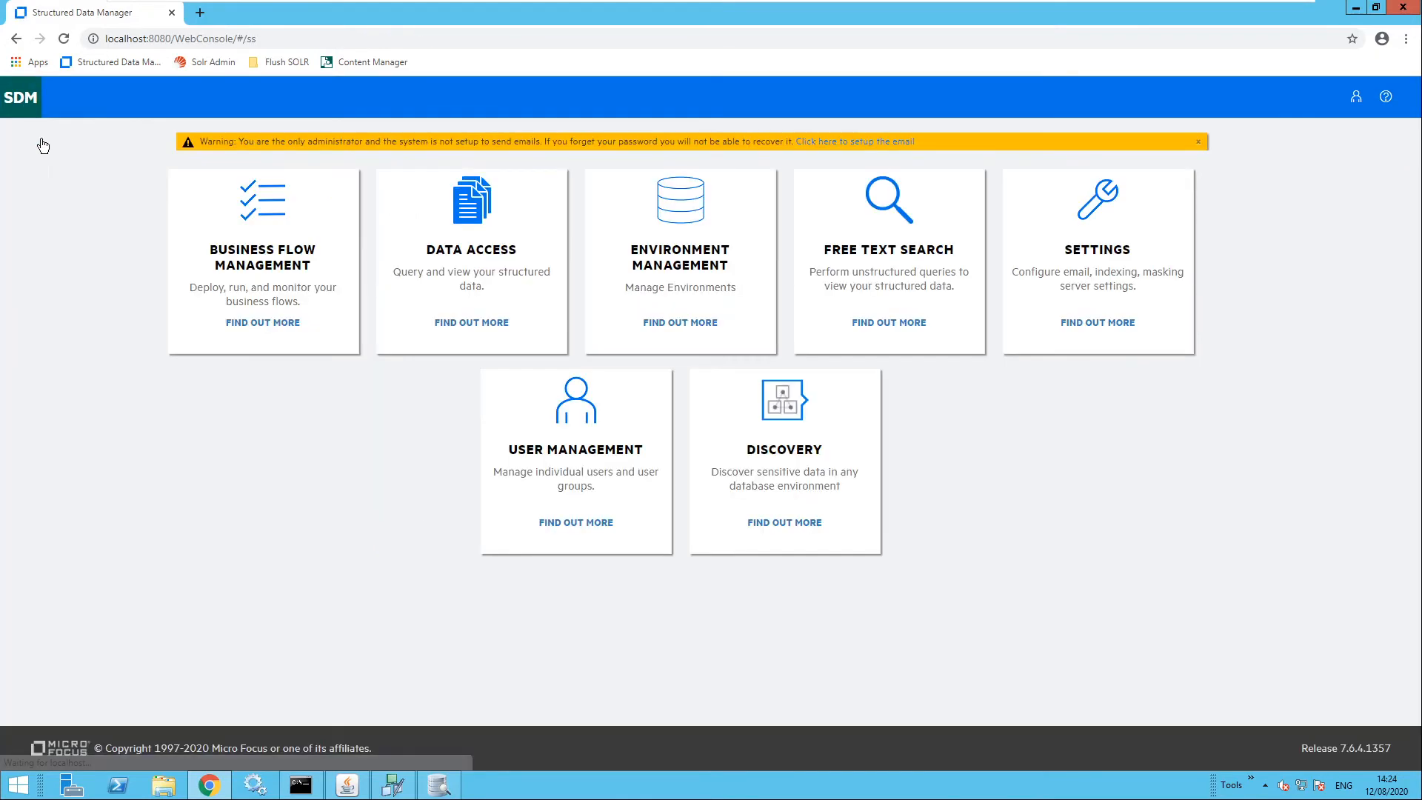
pyautogui.click(472, 214)
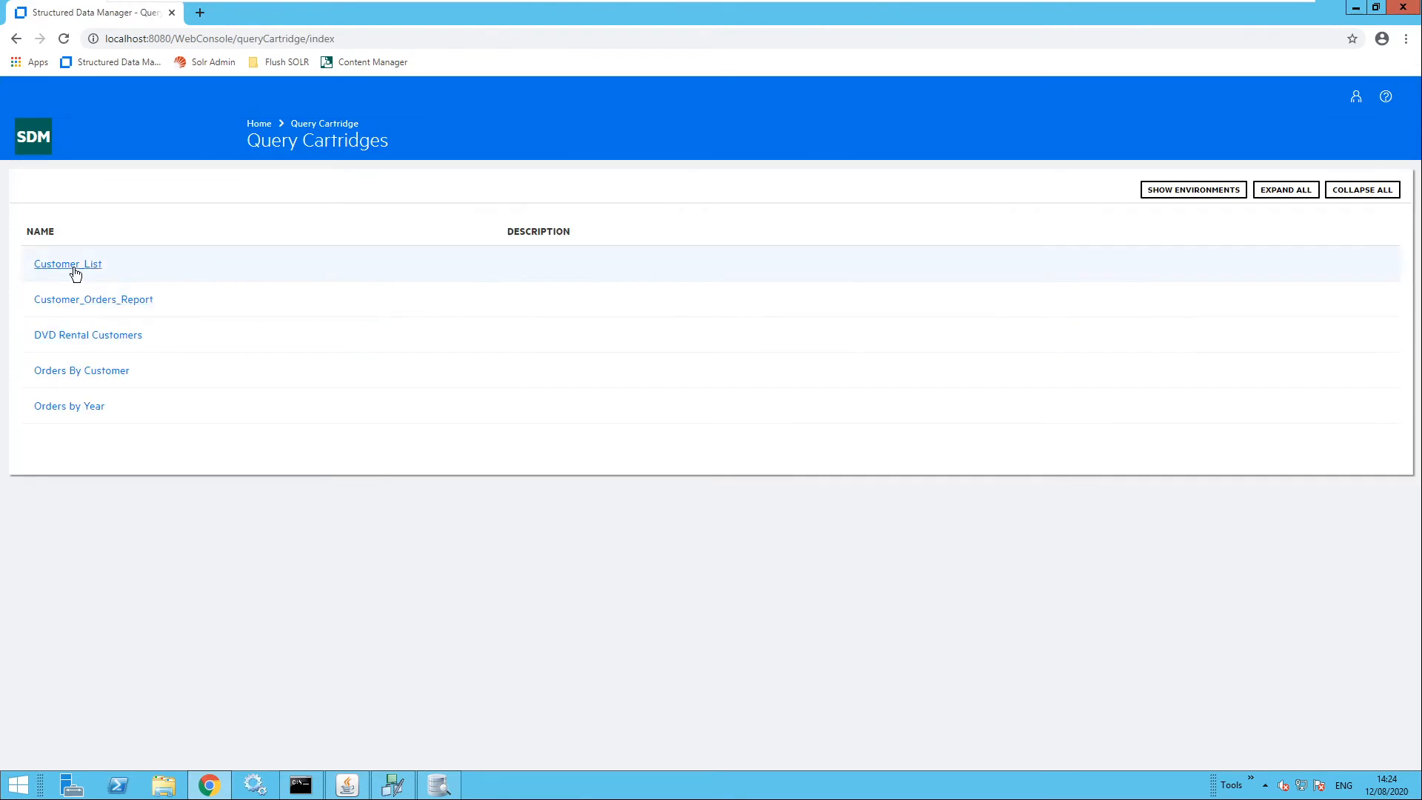
pyautogui.click(75, 274)
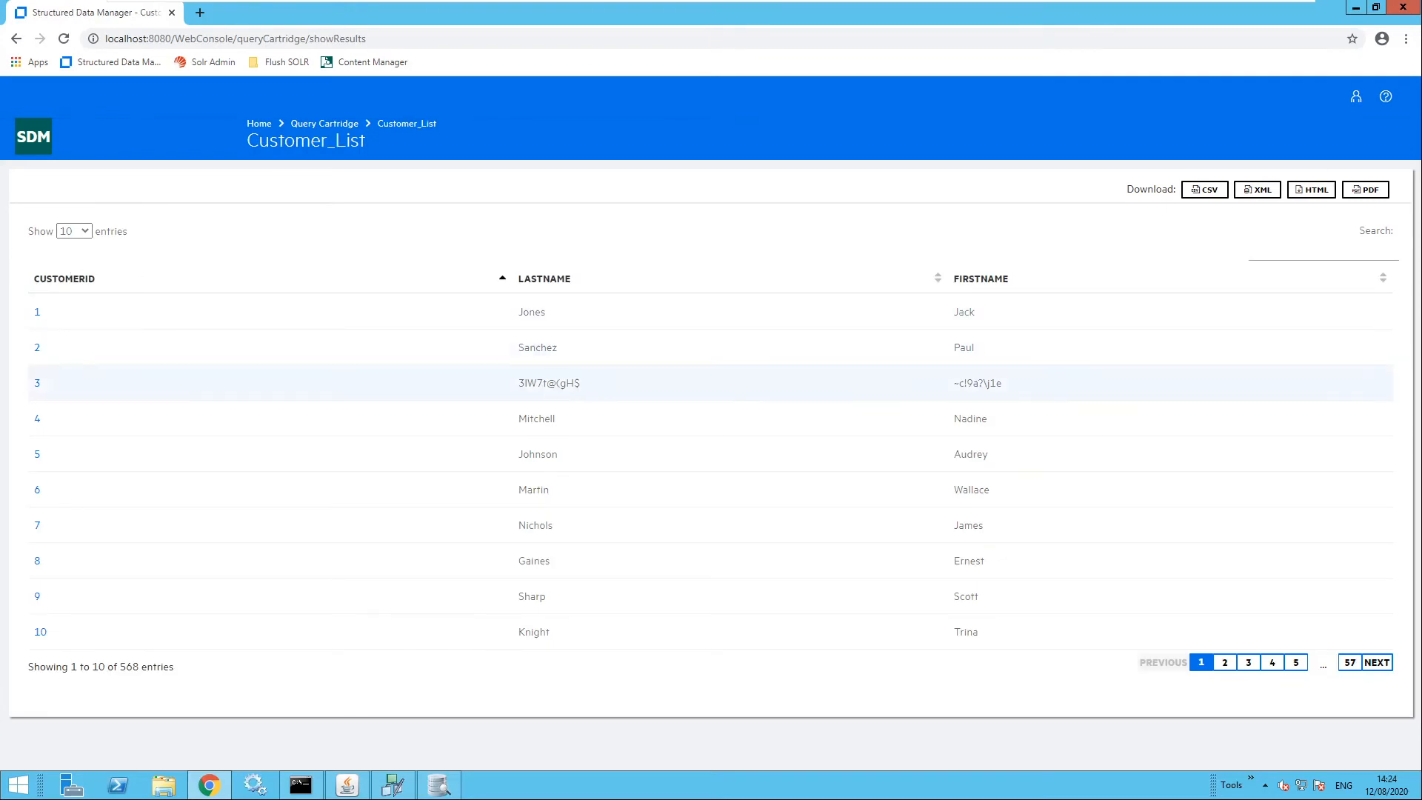
pyautogui.moveTo(1022, 397); pyautogui.dragTo(953, 383)
pyautogui.click(38, 386)
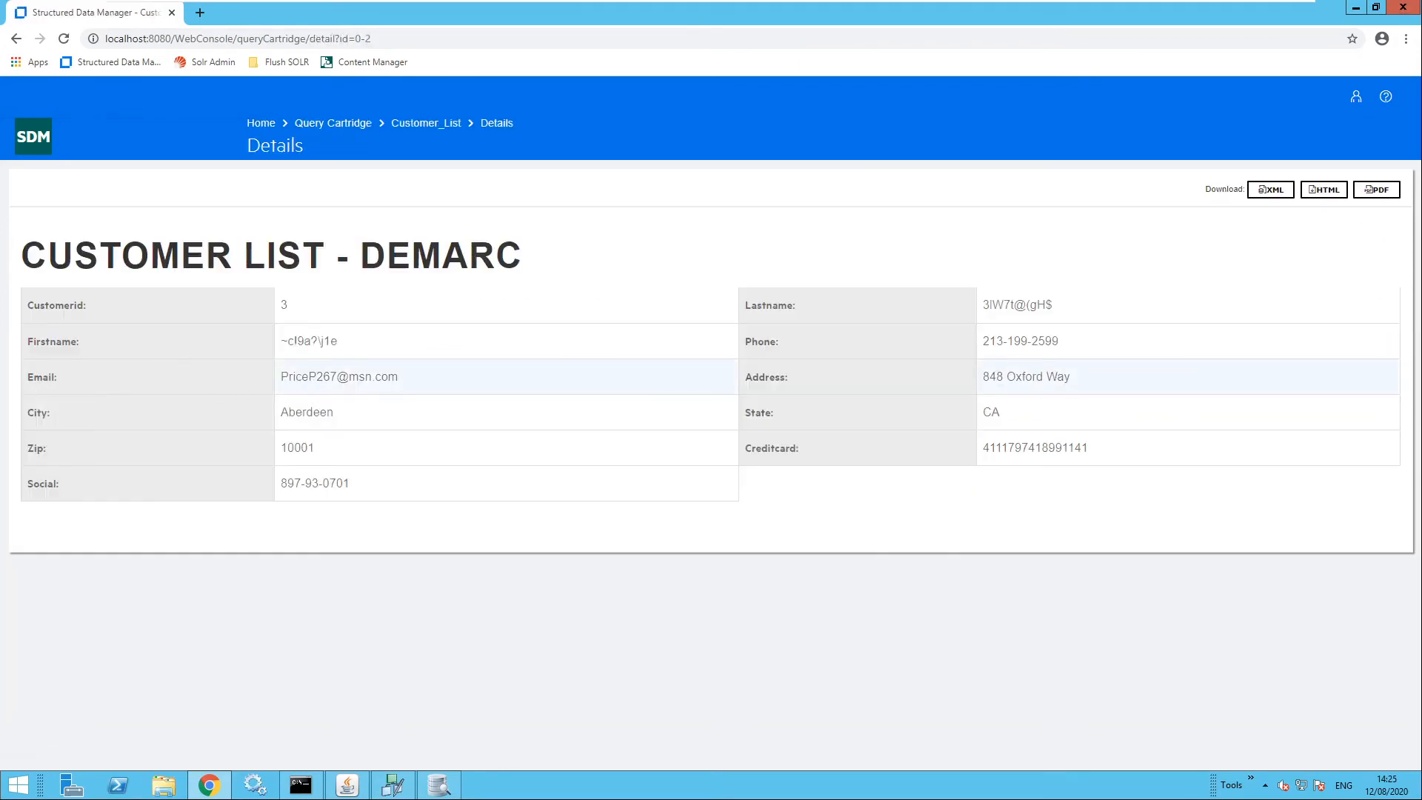
pyautogui.moveTo(1065, 308); pyautogui.dragTo(982, 305)
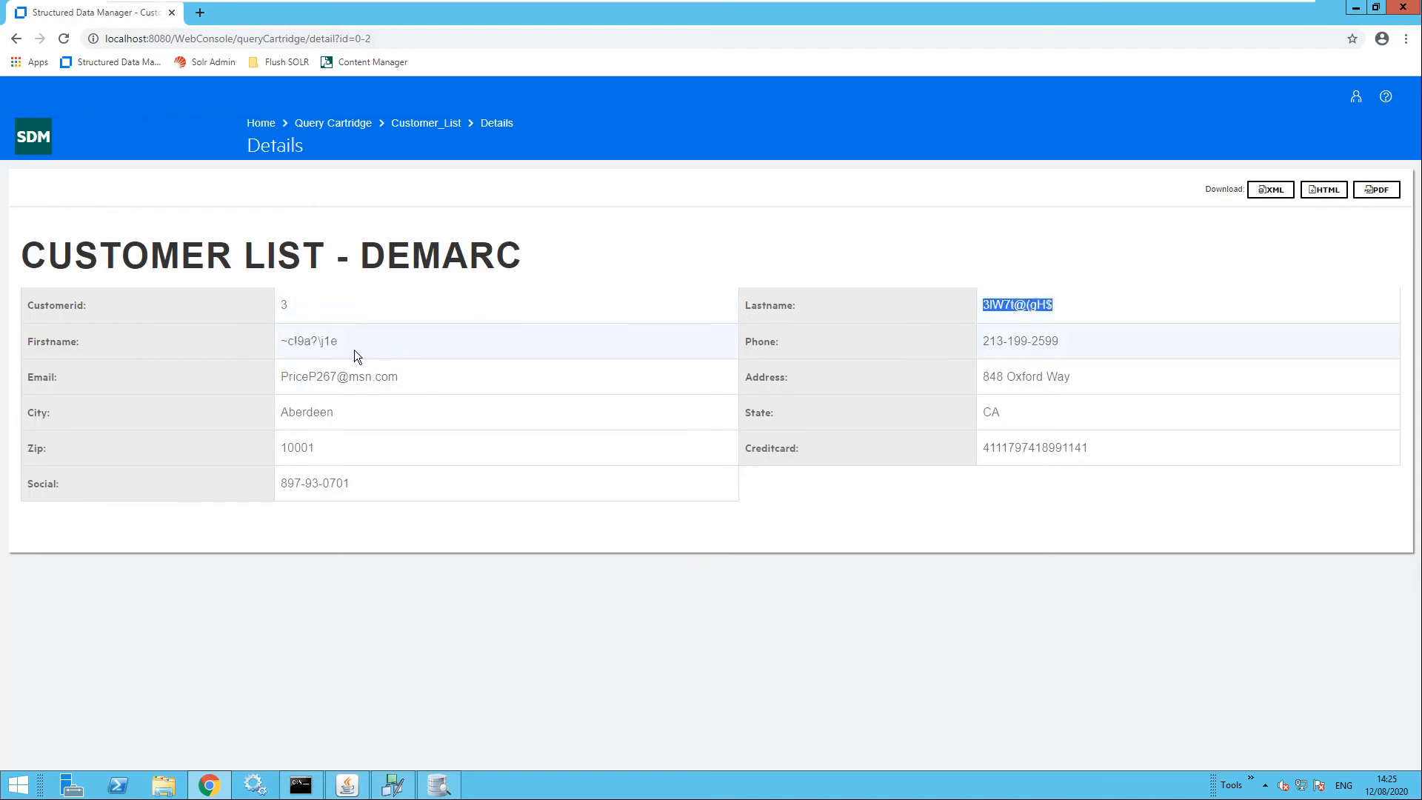
pyautogui.click(335, 349)
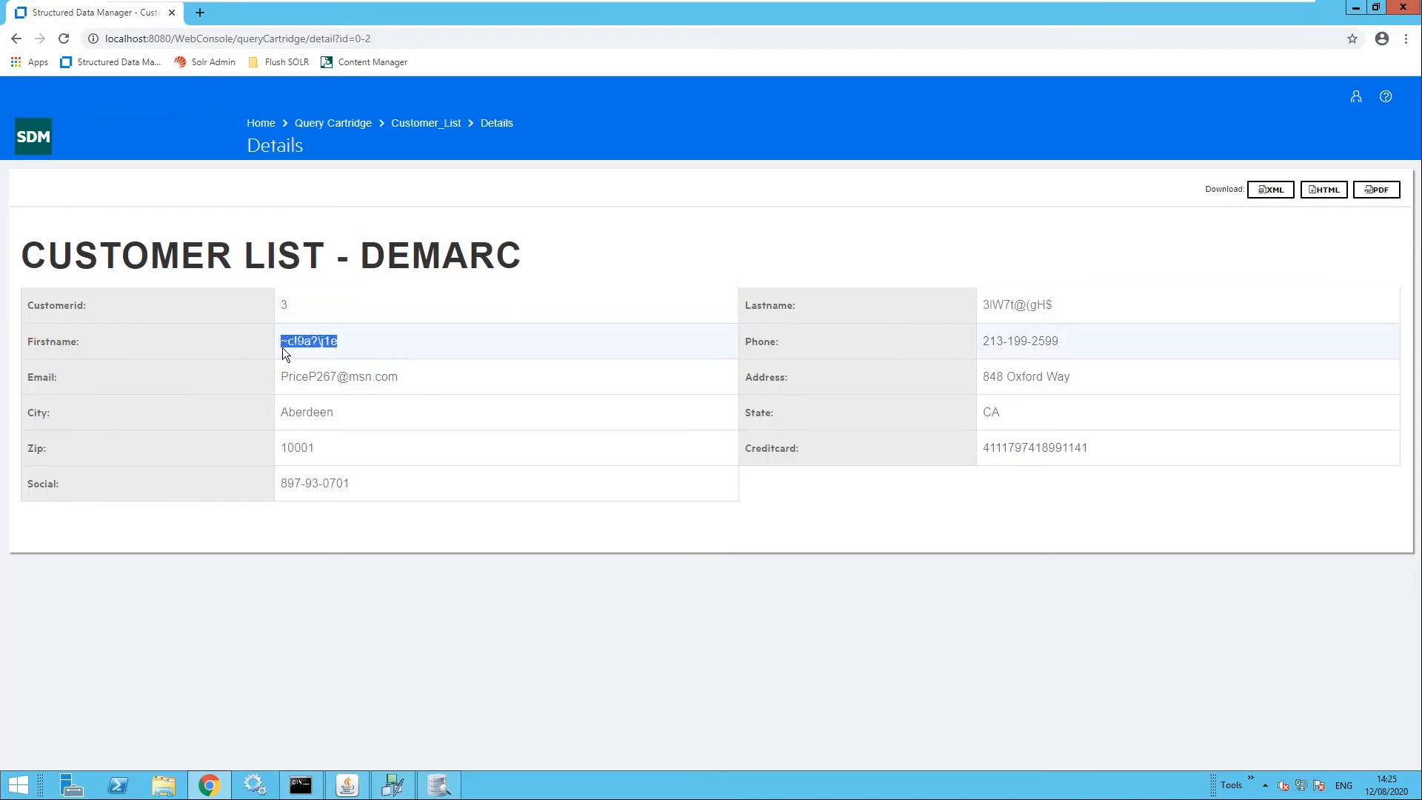
pyautogui.click(364, 341)
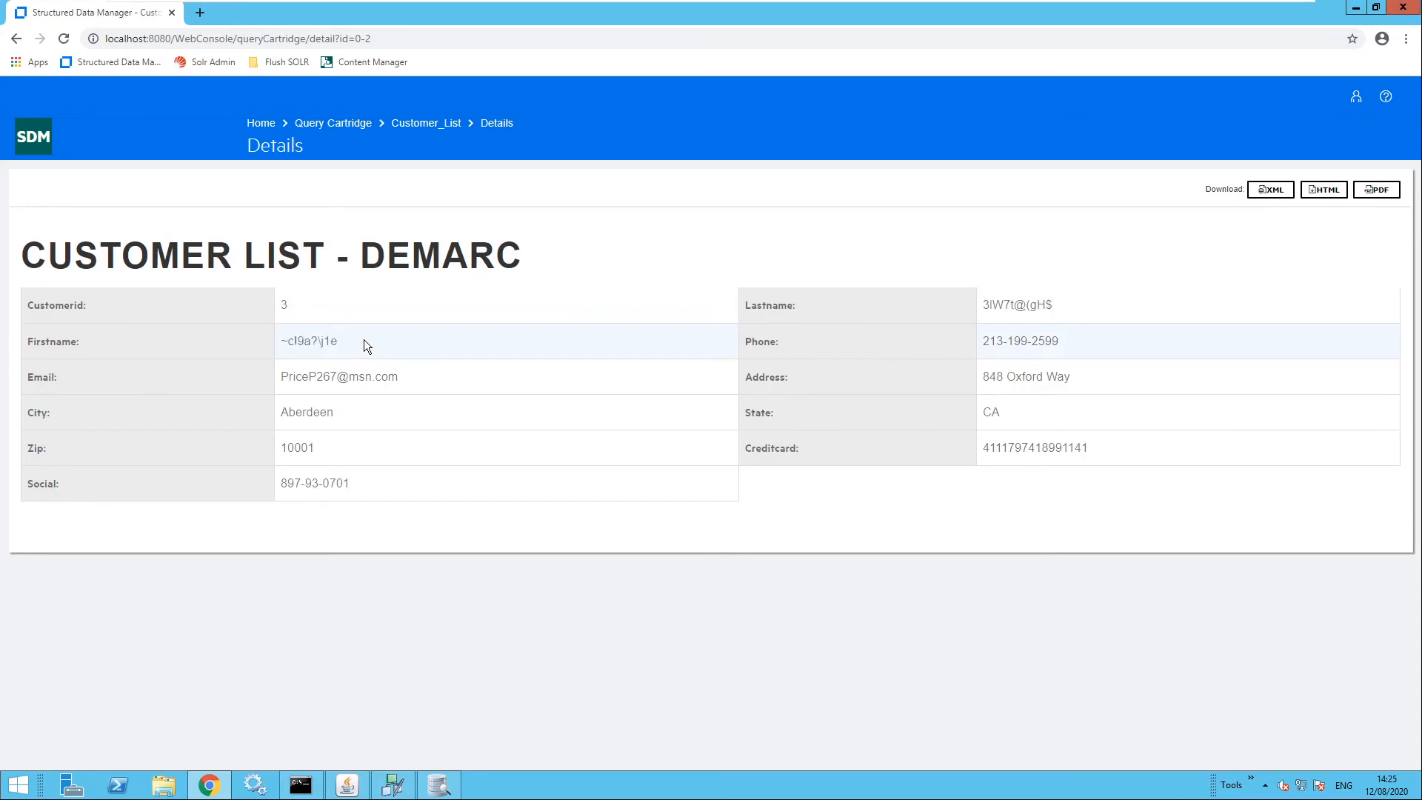